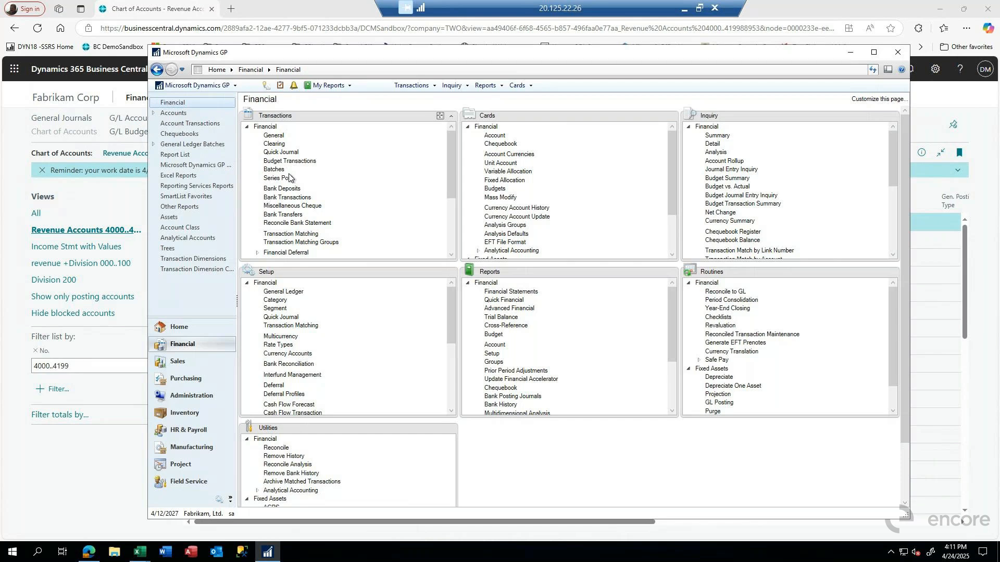
Step: Open a new general ledger transaction entry and assign it to batch TEST
click(272, 136)
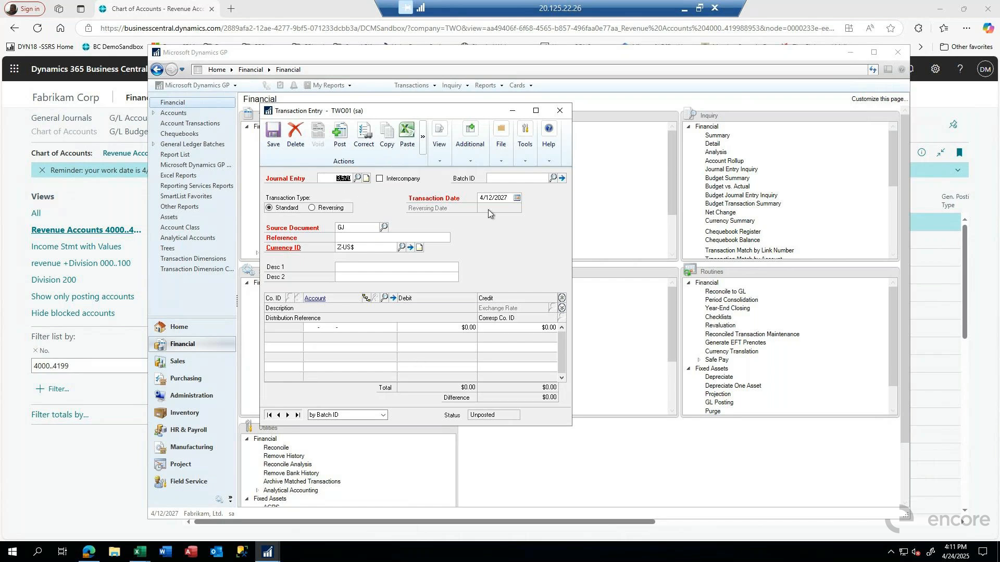
key(Tab)
key(Tab)
click(493, 178)
text(TEST)
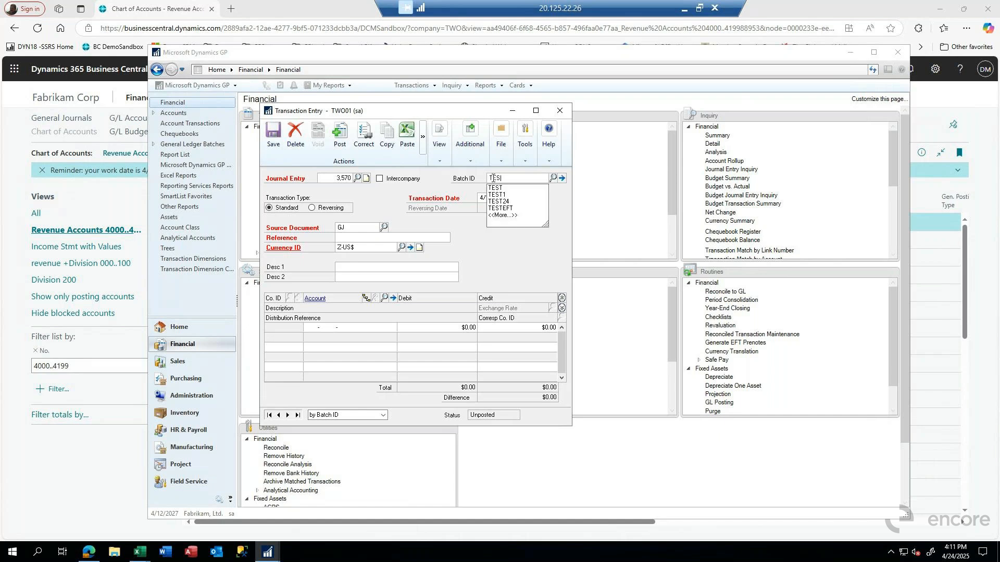
key(Tab)
key(Tab)
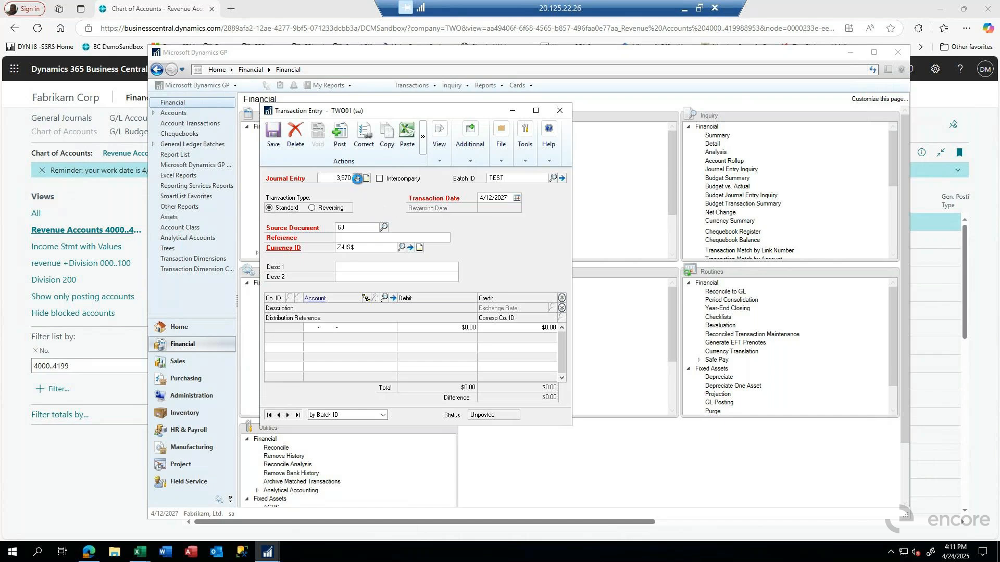
Step: Look up saved journal entry 3,569 and load it, deleting the new blank transaction
click(358, 178)
double_click(346, 258)
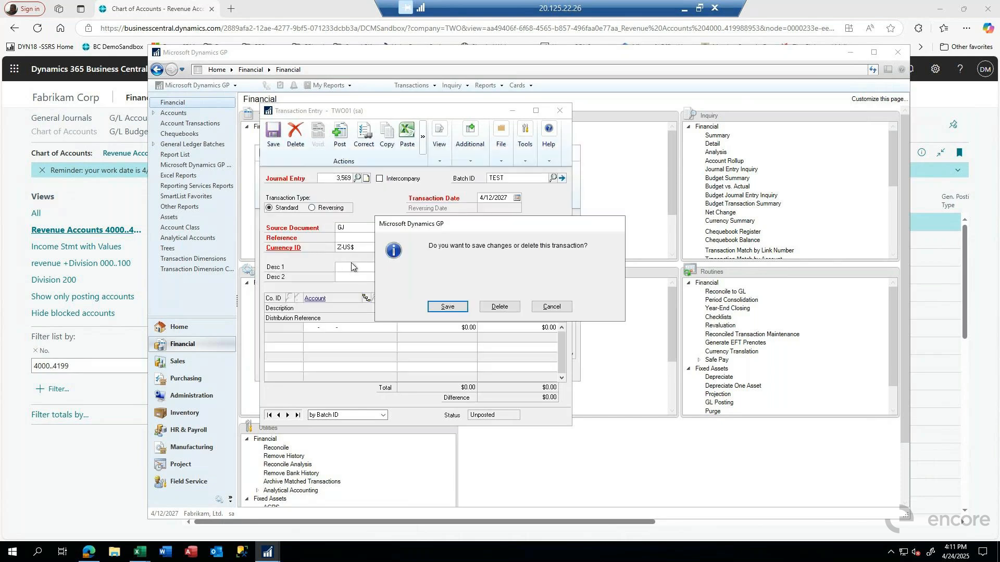
click(495, 308)
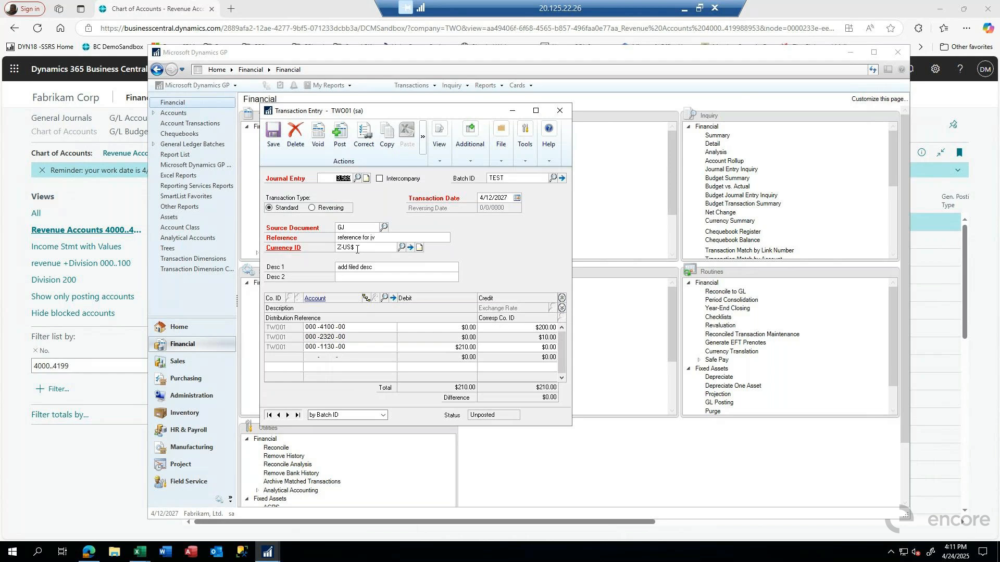
Step: Expand the distribution lines to reach the first line's distribution reference, then save the journal entry
click(380, 237)
click(561, 307)
click(277, 348)
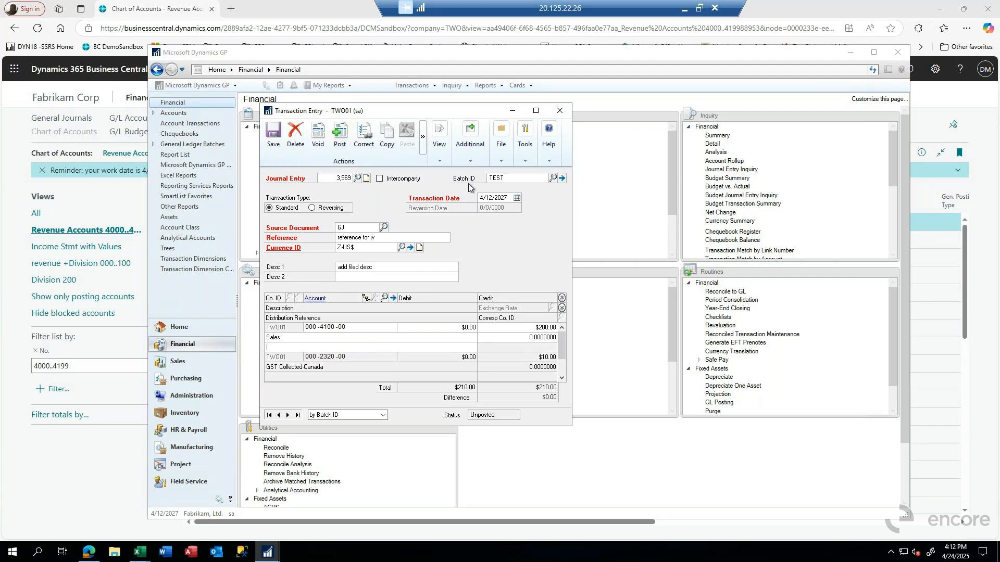
click(273, 134)
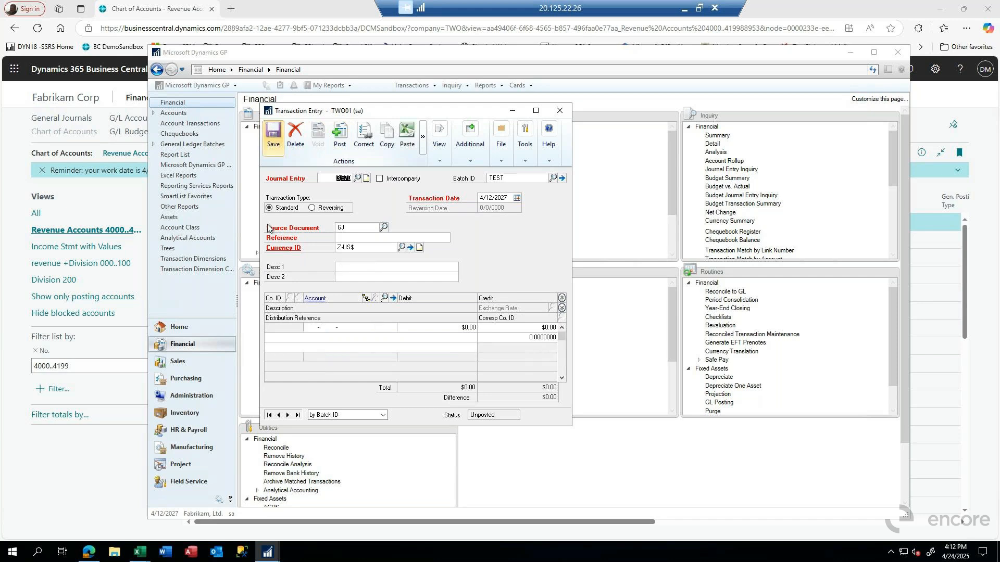
Step: Switch to Business Central and open the TEST batch in General Journals
click(67, 439)
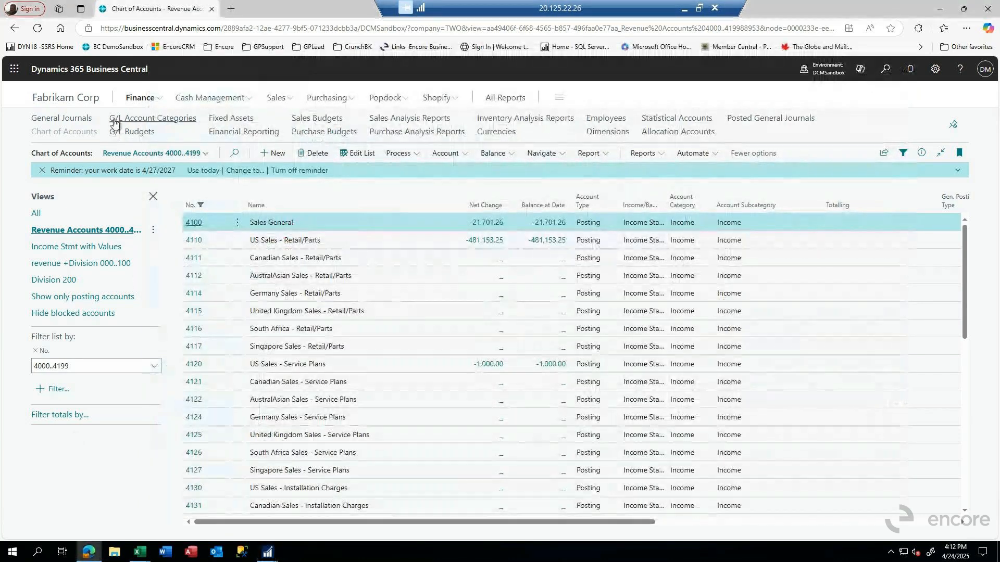
click(63, 120)
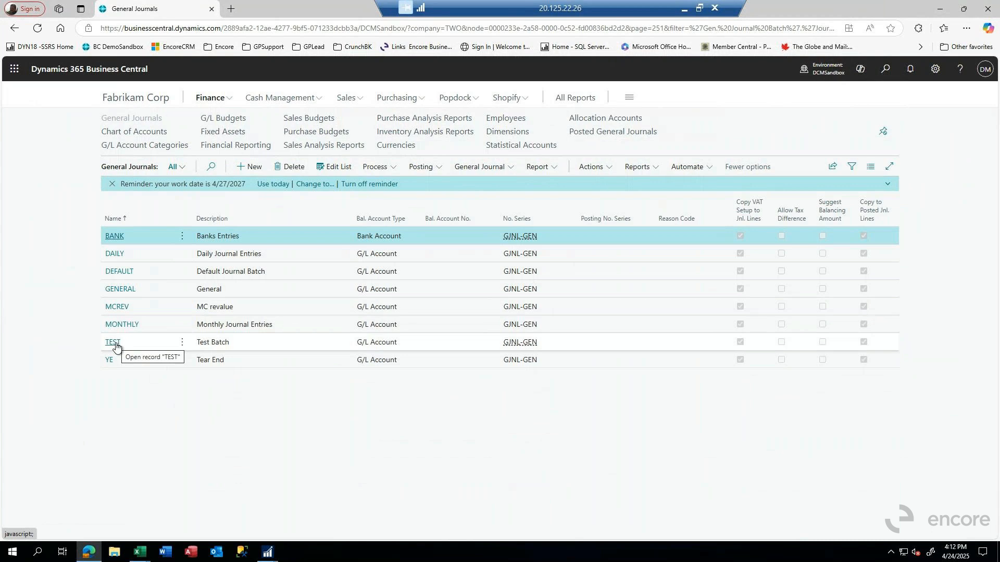
click(113, 343)
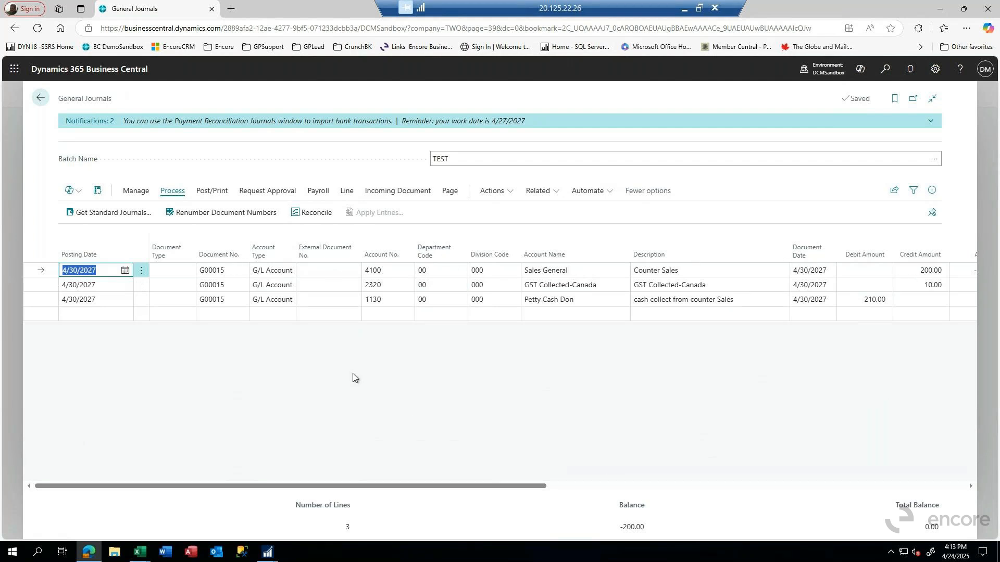
Step: Examine the fields of the Sales General journal line through to the local-currency amount
key(Tab)
key(Tab)
key(Tab)
key(Tab)
key(Tab)
key(Tab)
key(Tab)
key(Tab)
key(Tab)
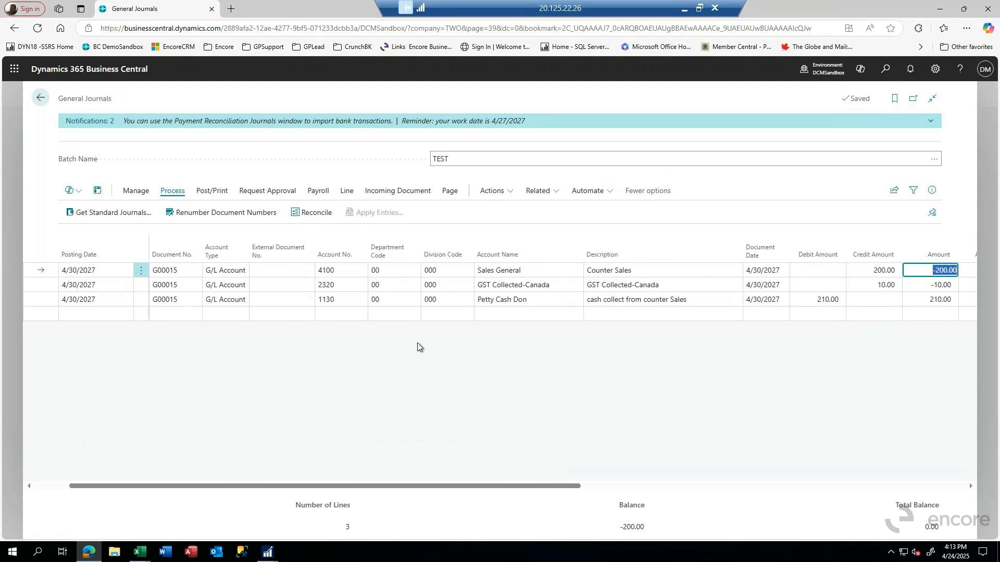
key(Tab)
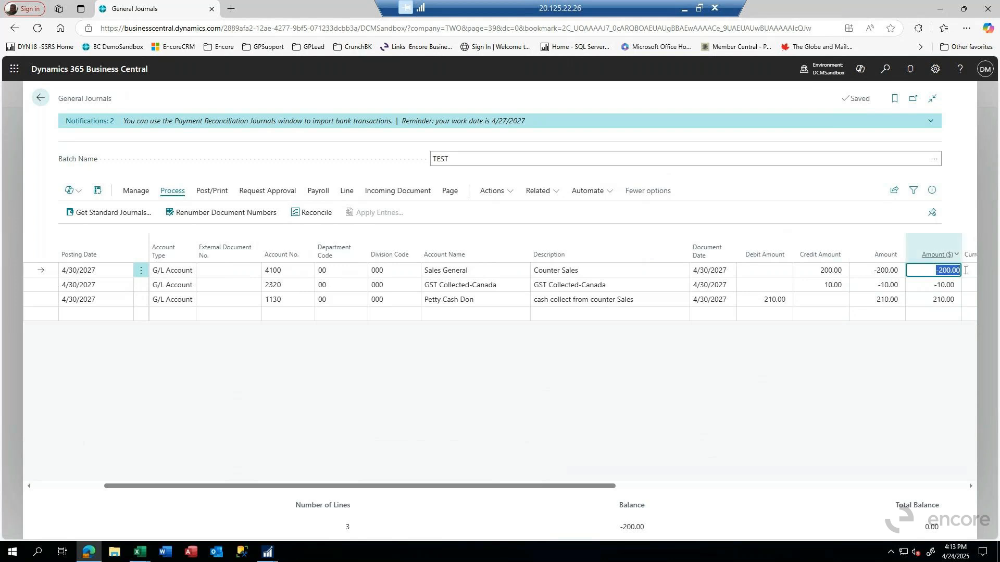
mouse_move(948, 260)
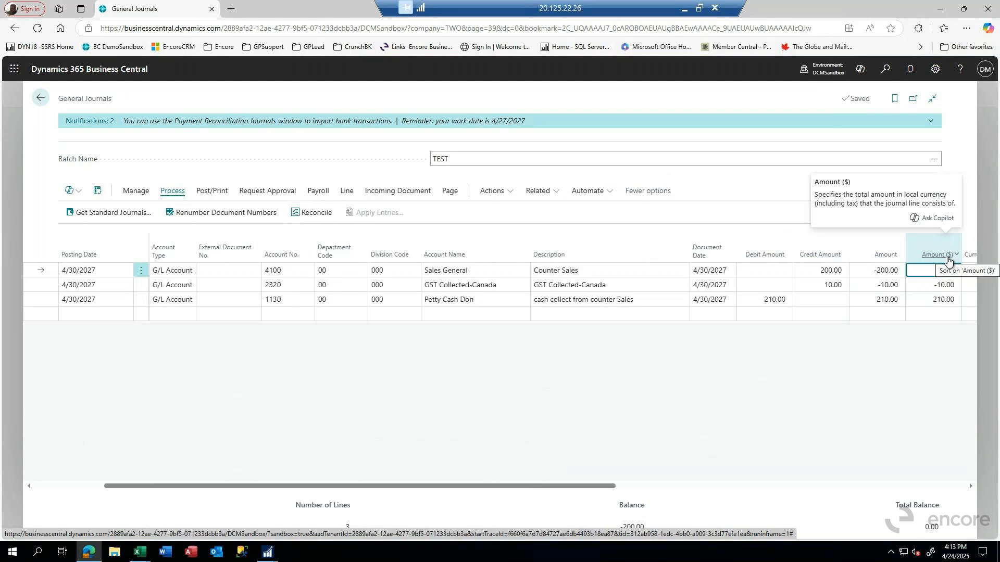
click(938, 270)
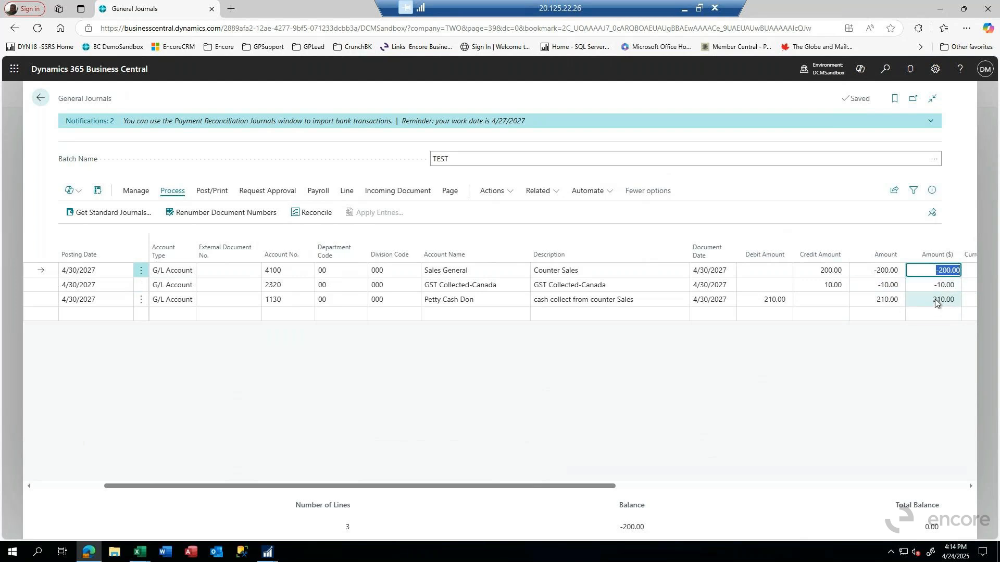
Step: Review the currency code choices and the tax and balancing account fields on the Sales General line
key(Tab)
key(Tab)
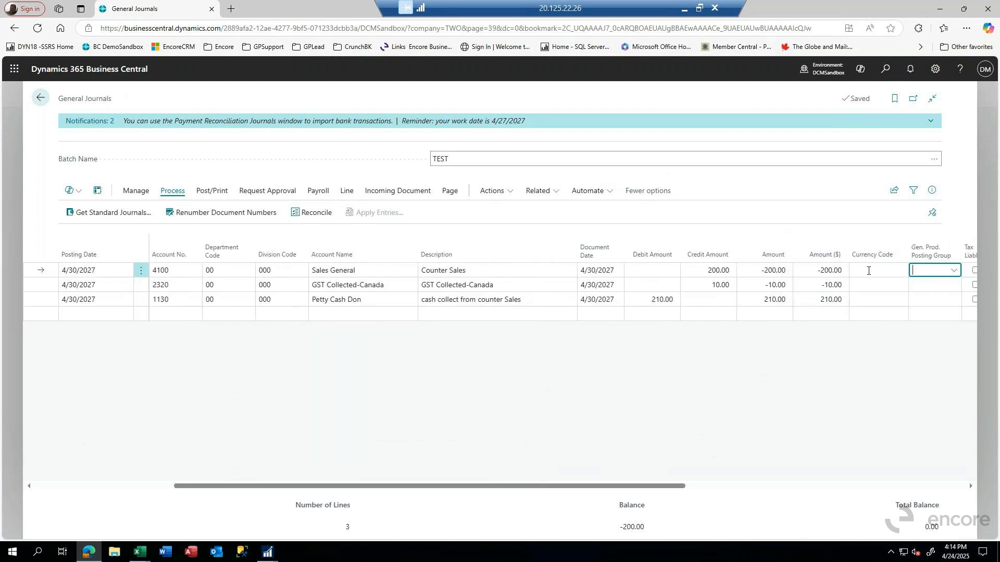
click(873, 269)
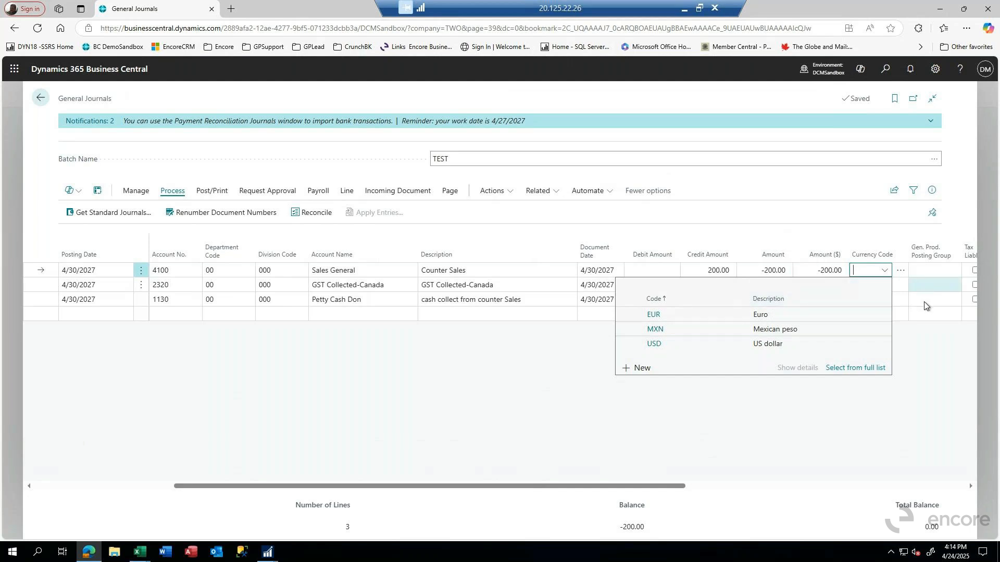
key(Tab)
key(Tab)
key(Tab)
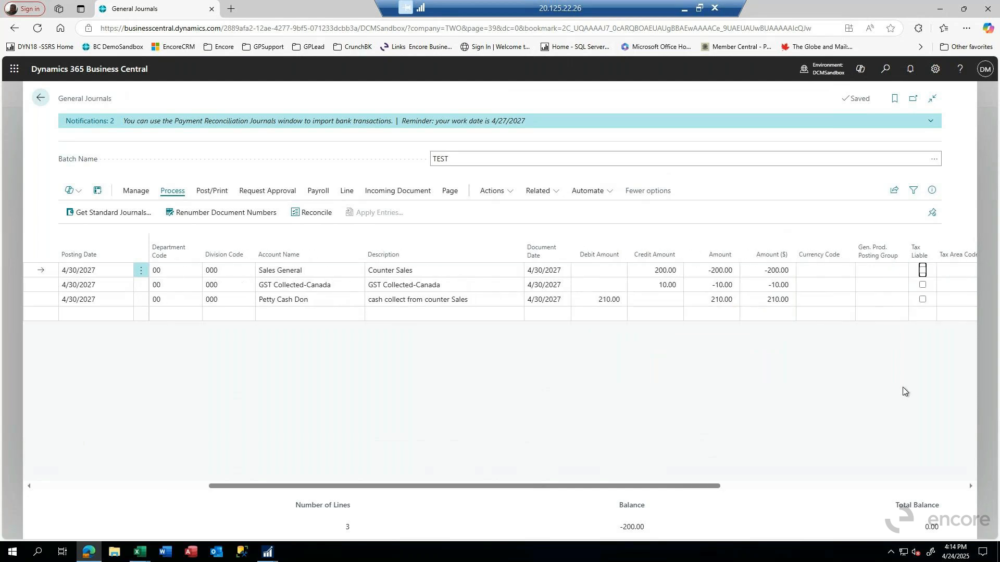
key(Tab)
key(Tab)
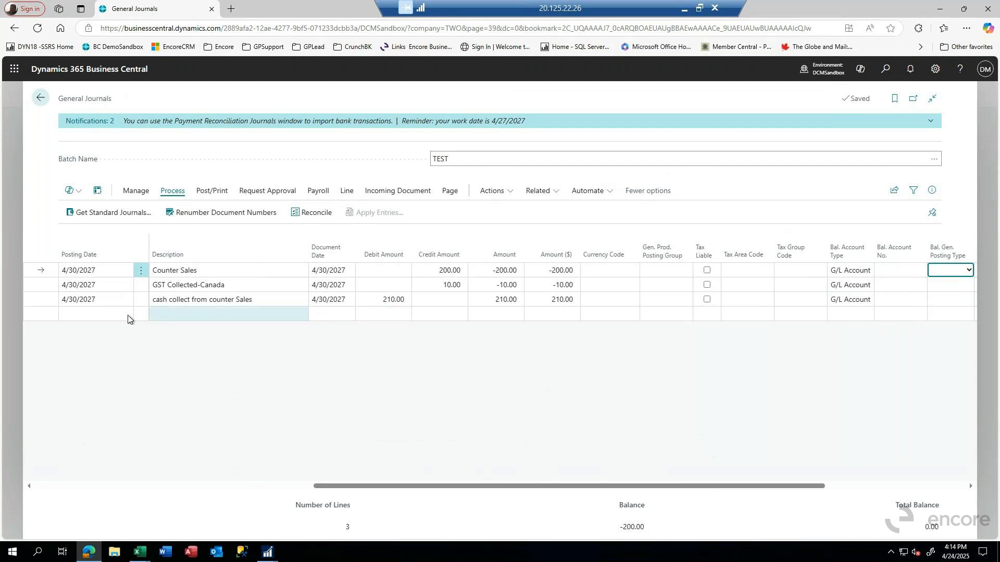
Step: Start a new journal line below the existing entries, keeping the default posting date, document number and G/L Account type
click(84, 315)
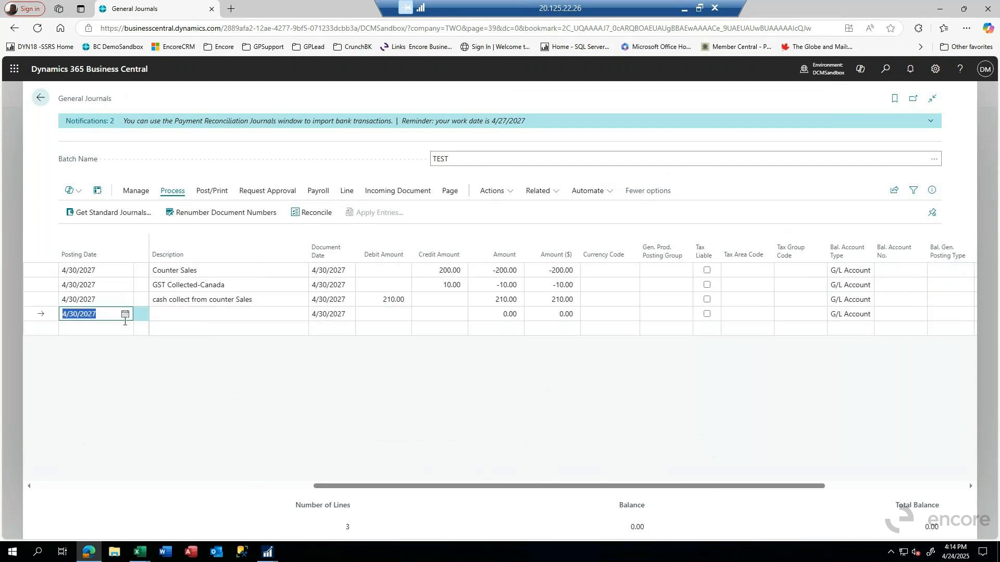
key(Tab)
key(Tab)
key(Tab)
key(shift+Tab)
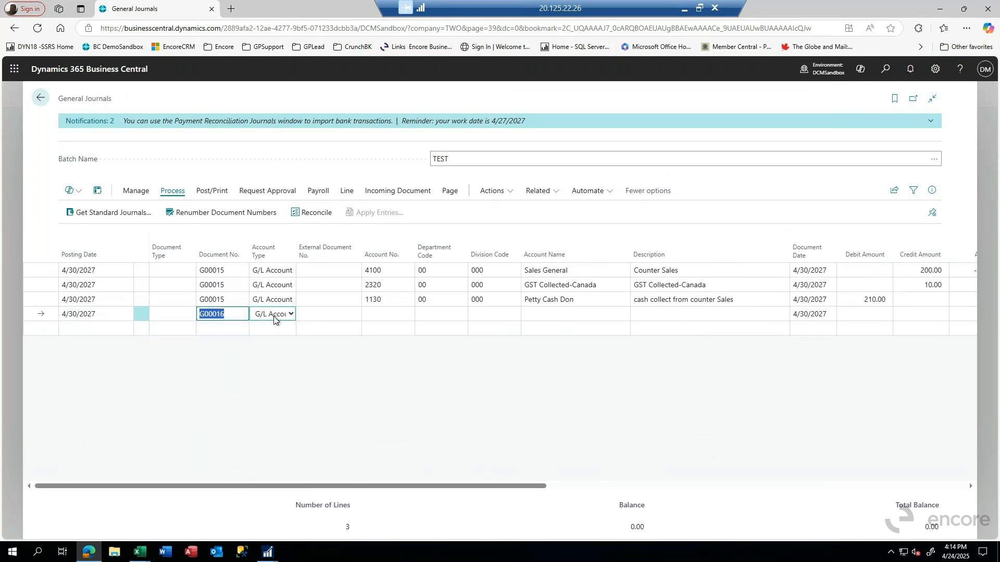
key(Tab)
key(Tab)
key(Tab)
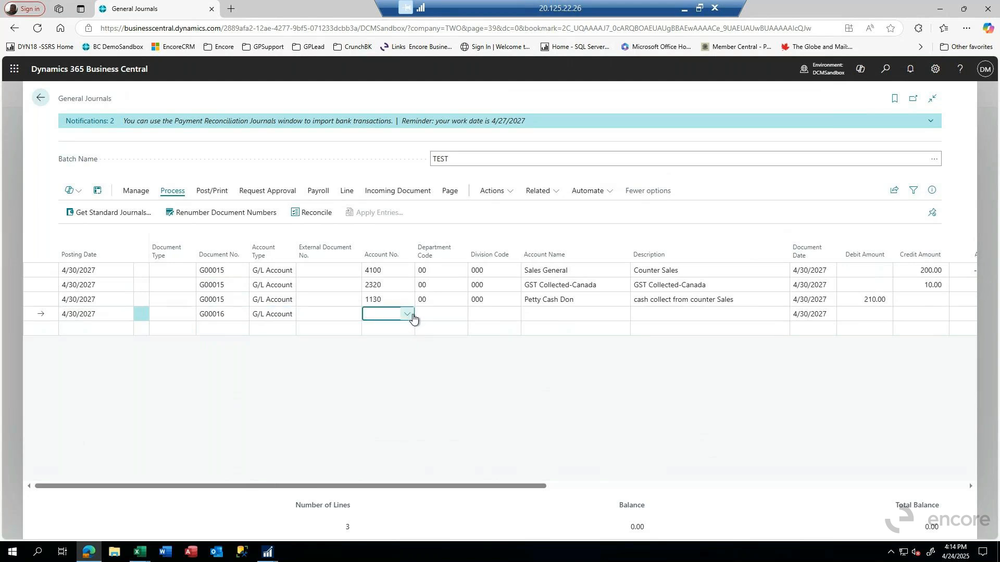
Step: Search the accounts for "trav" and set the new line's account to 6520 Travel - Administration
click(408, 315)
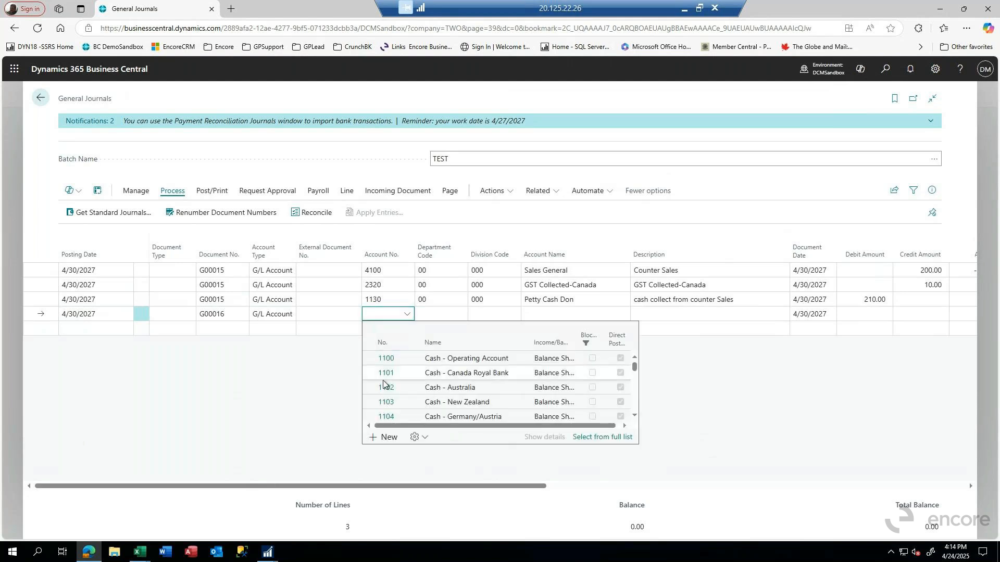
scroll(394, 380, down, 5)
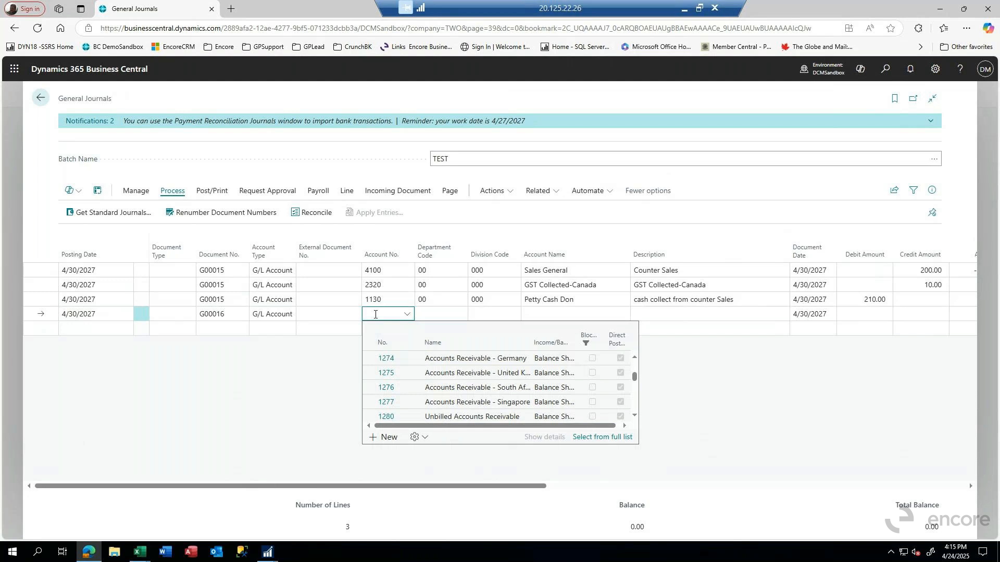
text(trav)
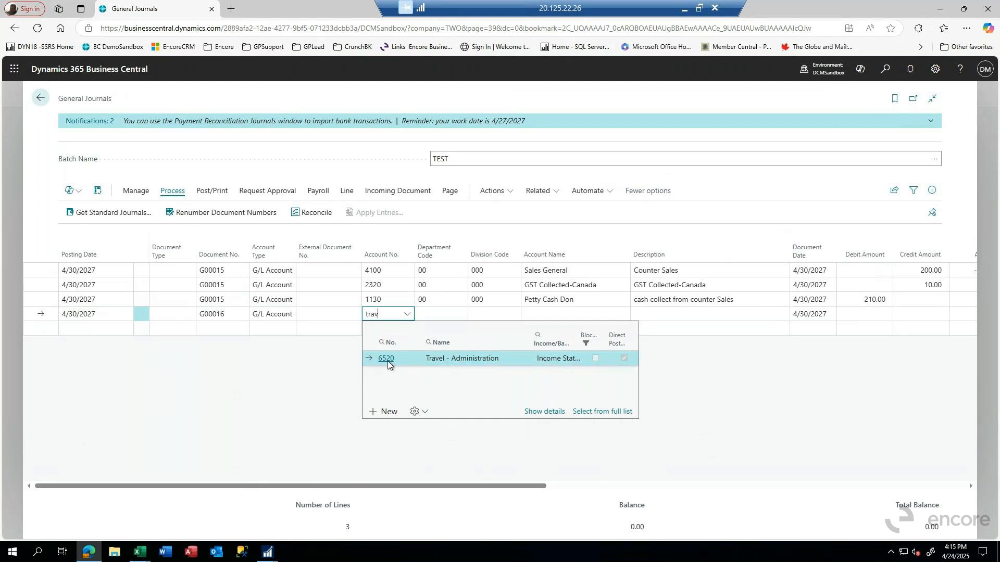
click(386, 358)
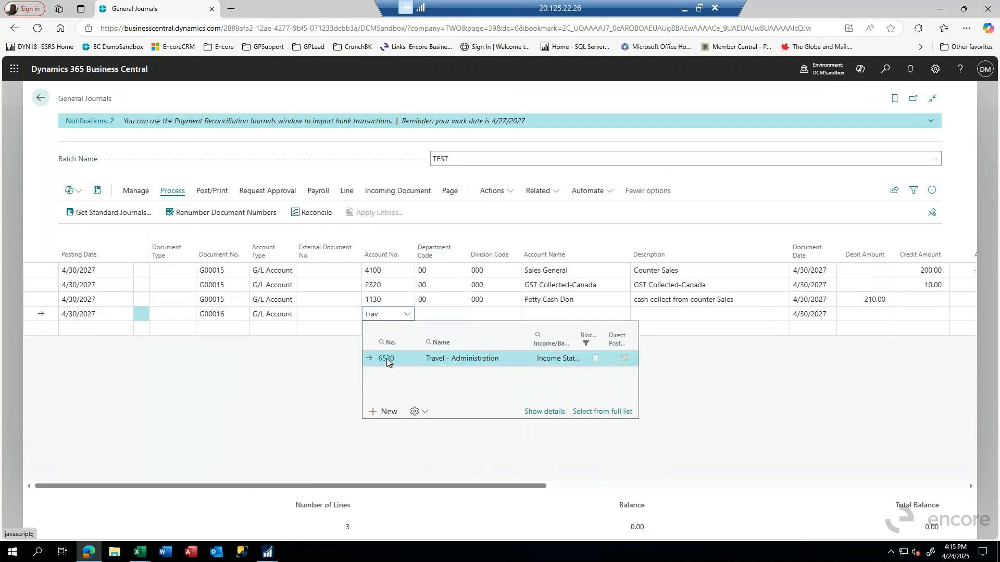
Step: Set the travel line's department code to 02 (North) and its division code to 100 (Administration)
key(Tab)
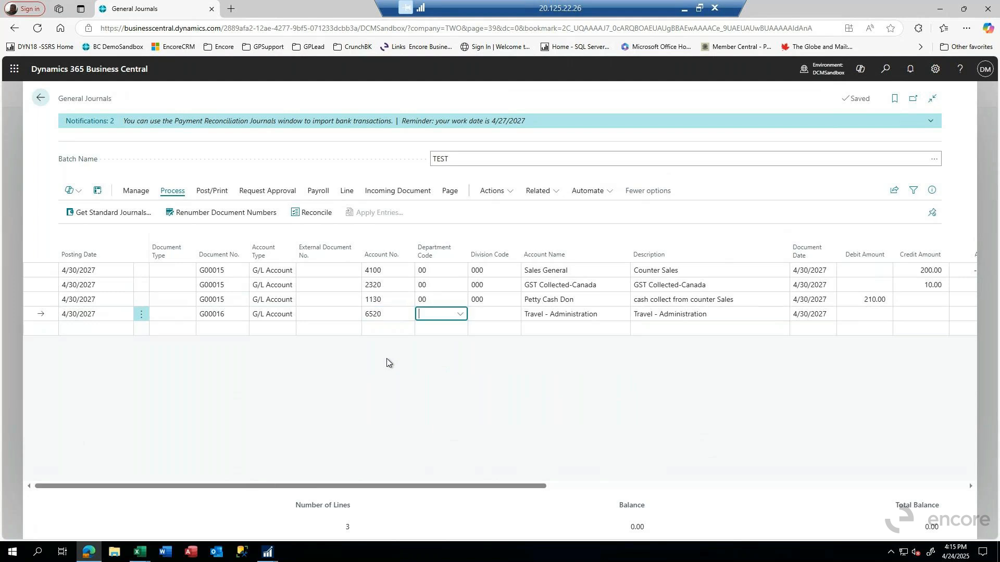
click(461, 314)
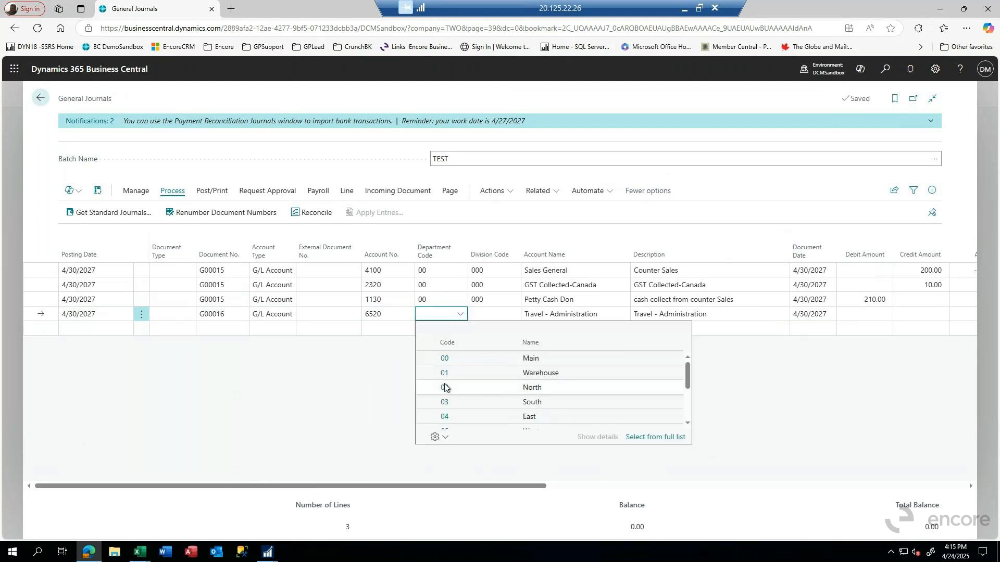
click(444, 387)
click(513, 314)
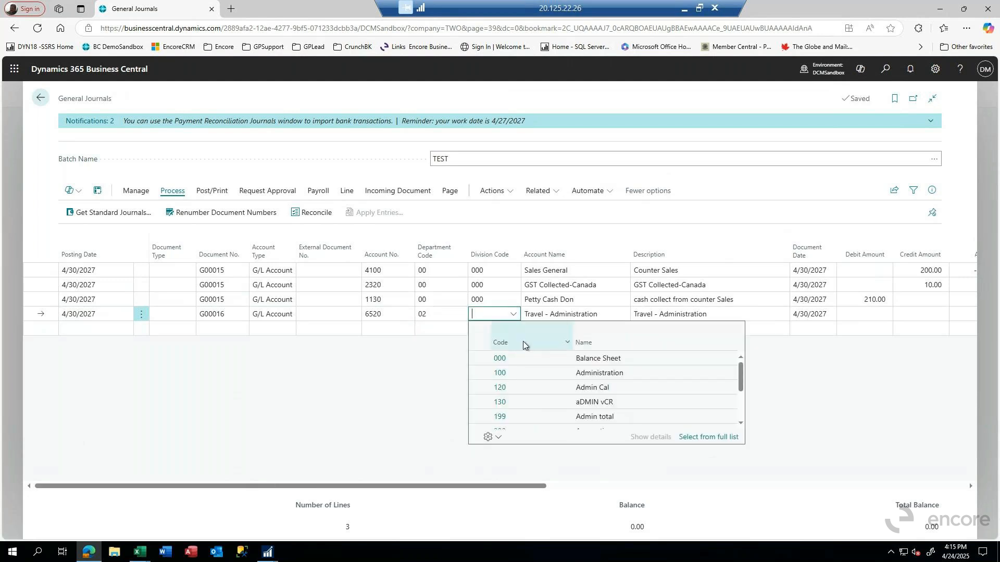
click(502, 375)
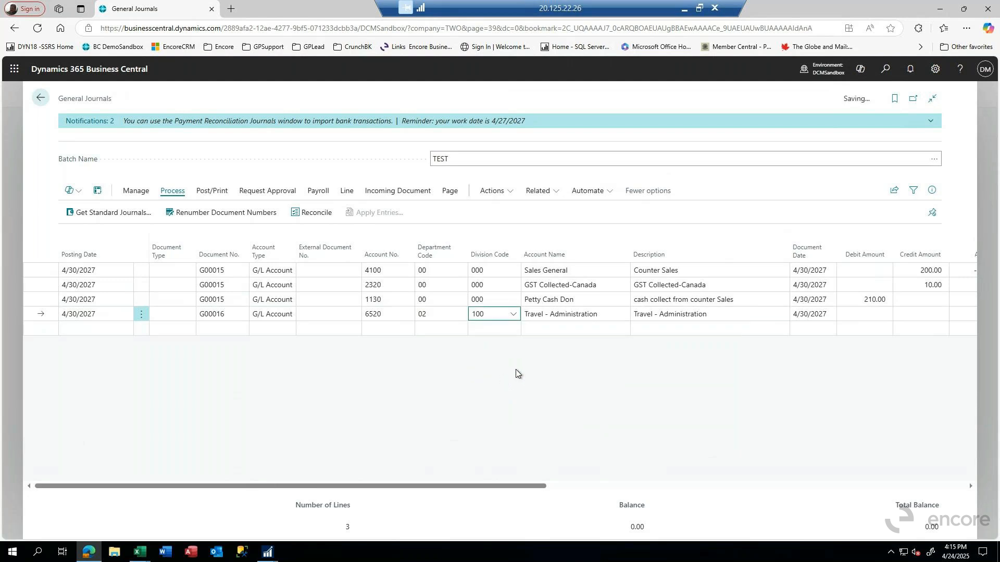
key(Return)
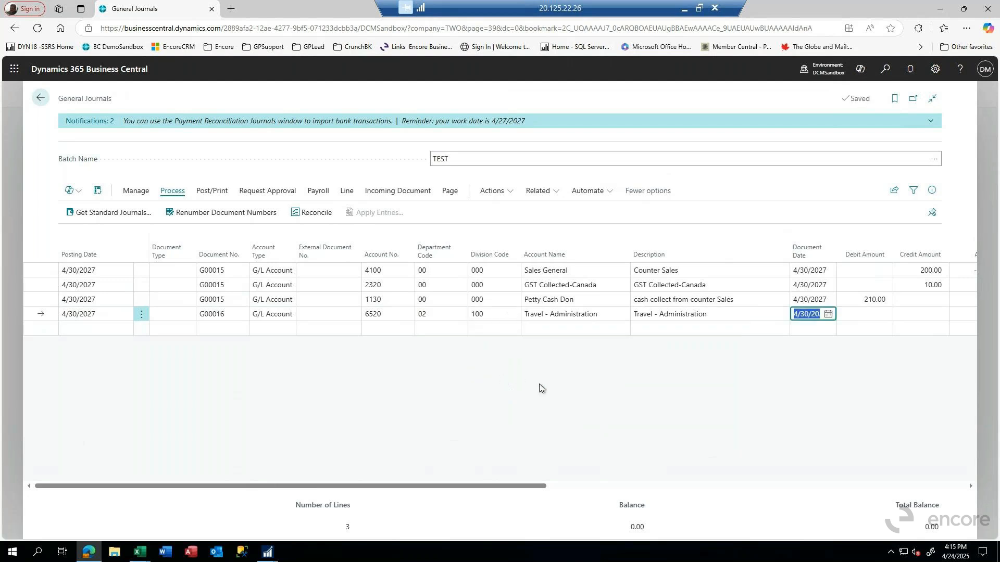
Step: Replace the travel line's description with the traveller's first name followed by "Travel account"
click(642, 313)
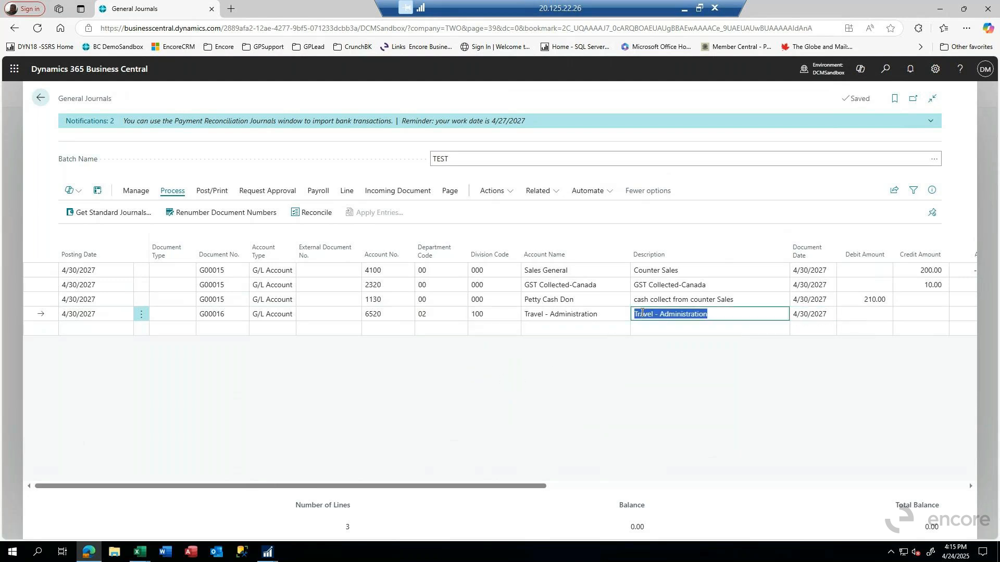
text(Dons Travel account)
key(Tab)
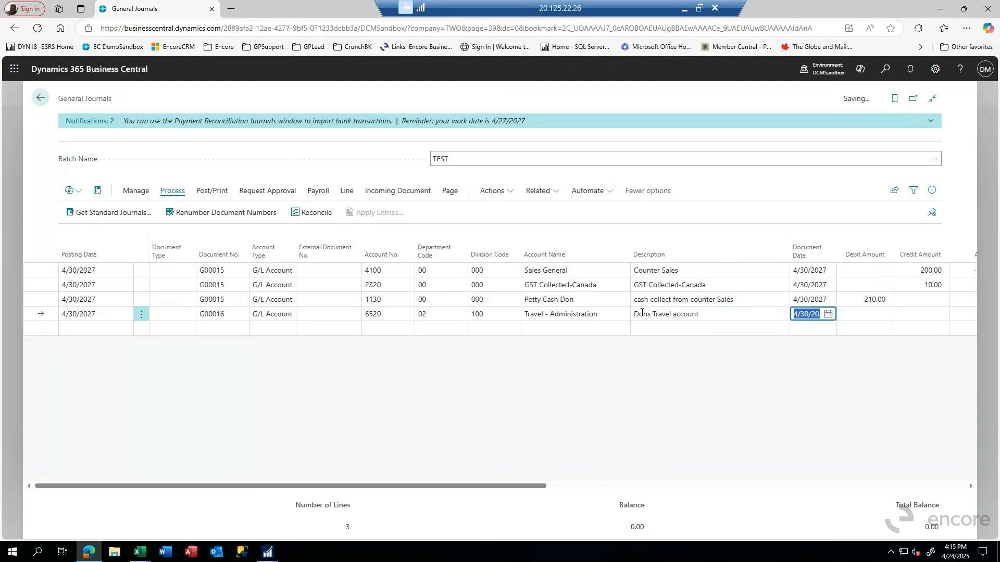
Step: Enter a debit amount of 500 on the travel line and continue to its local-currency amount
key(Tab)
key(Tab)
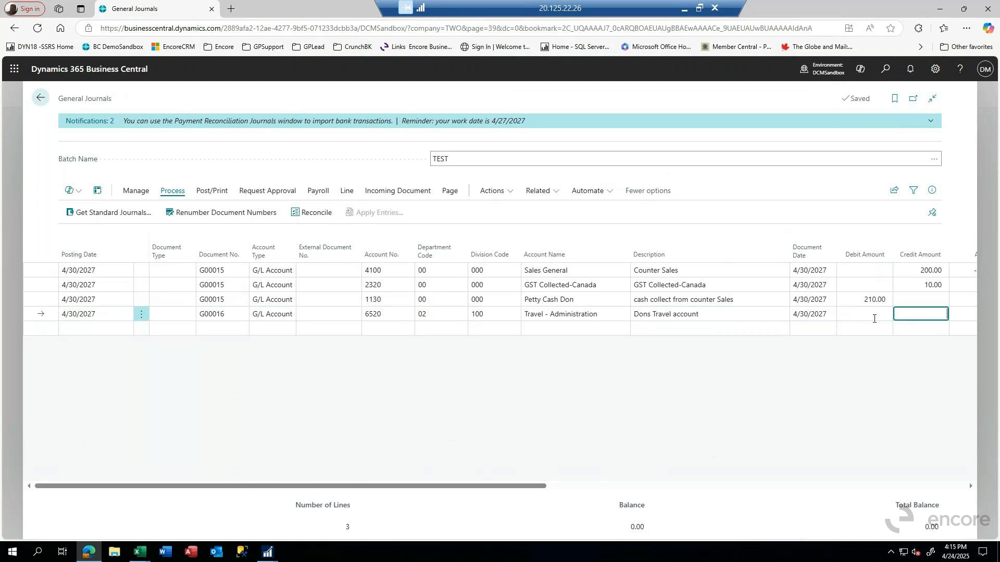
click(859, 312)
text(500)
key(Tab)
key(Tab)
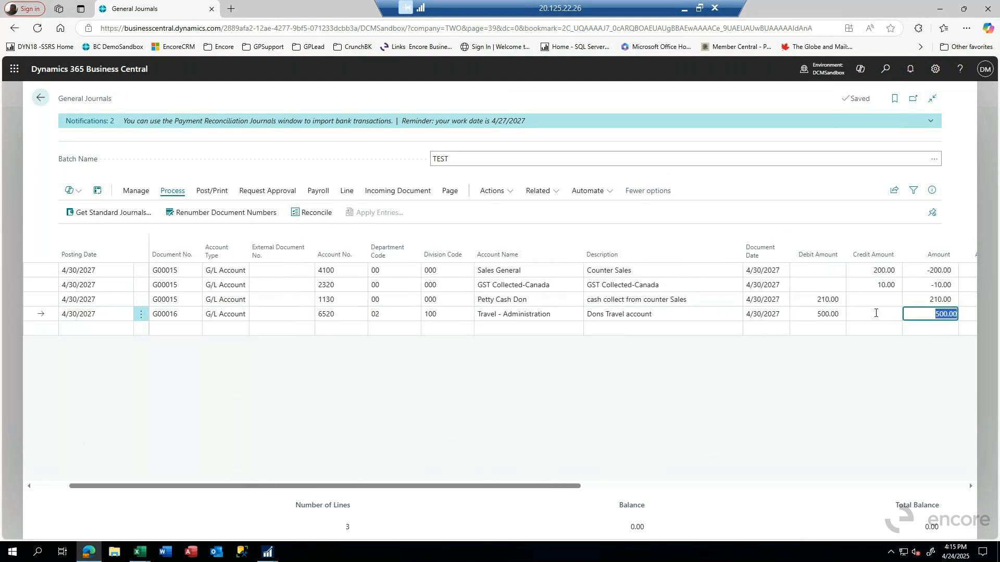
Step: Search the balancing accounts for "petty" and set the travel line's balancing account to 1130, the petty cash account
key(Tab)
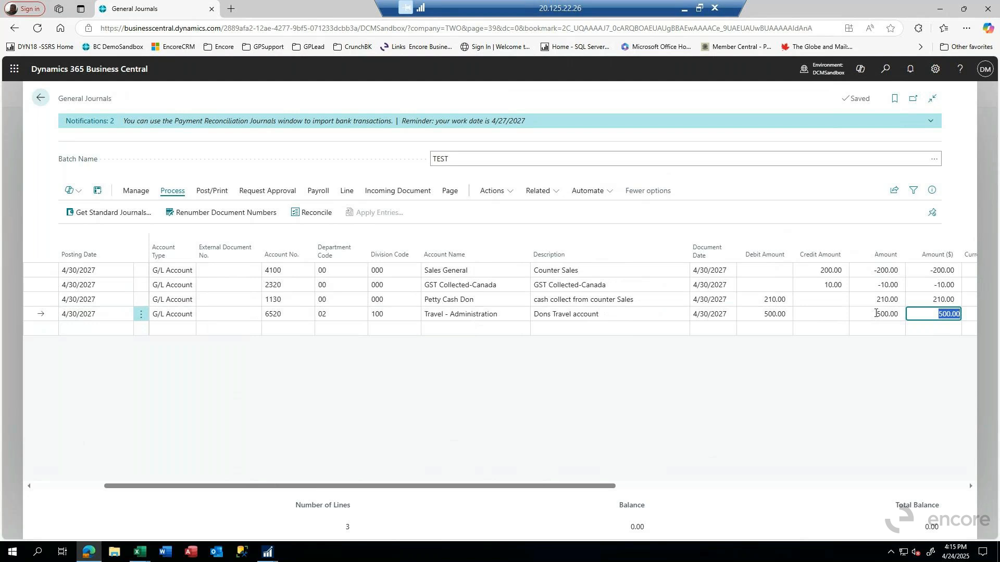
key(Tab)
key(Tab)
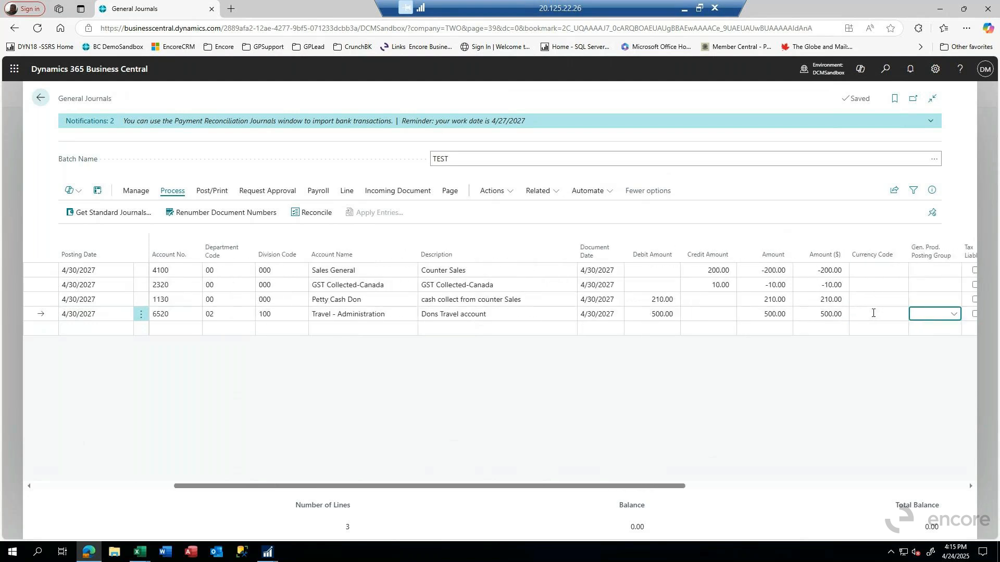
key(Tab)
key(Tab)
key(Tab)
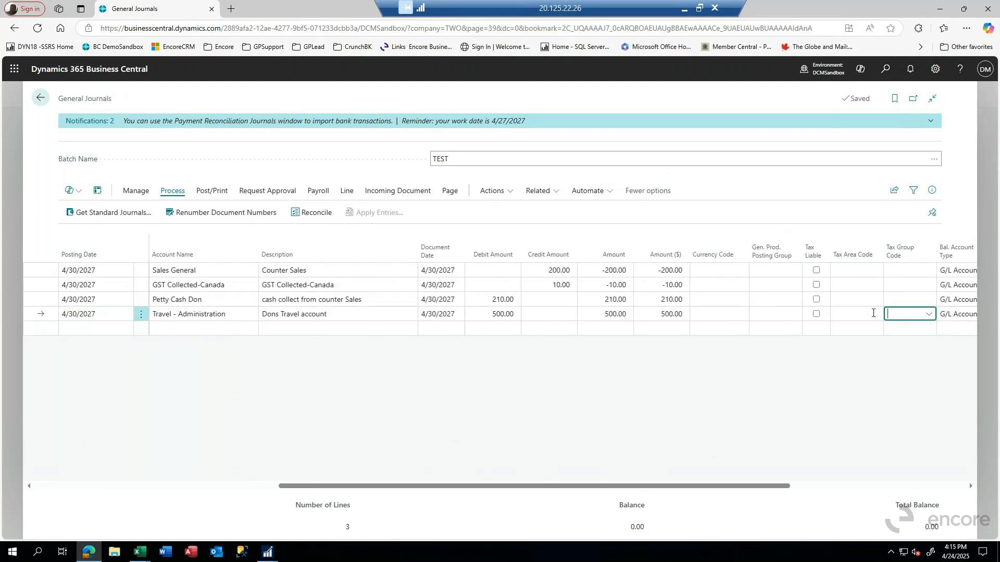
key(Tab)
key(Tab)
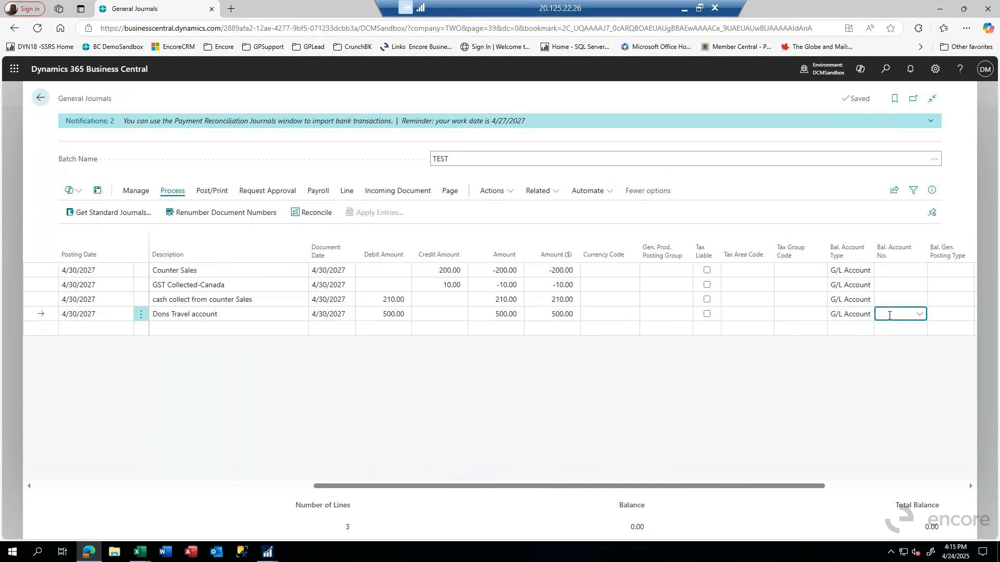
text(petty)
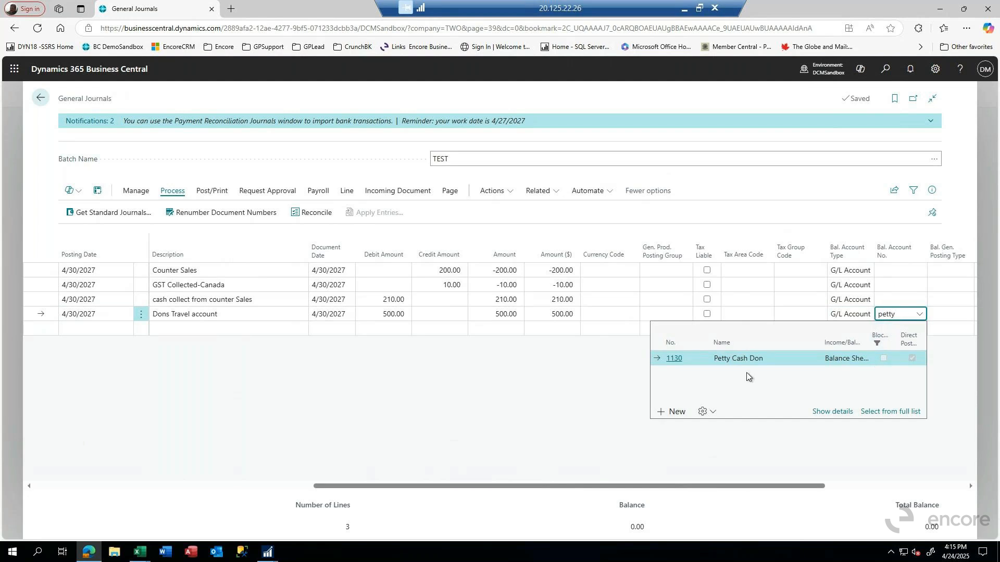
click(674, 360)
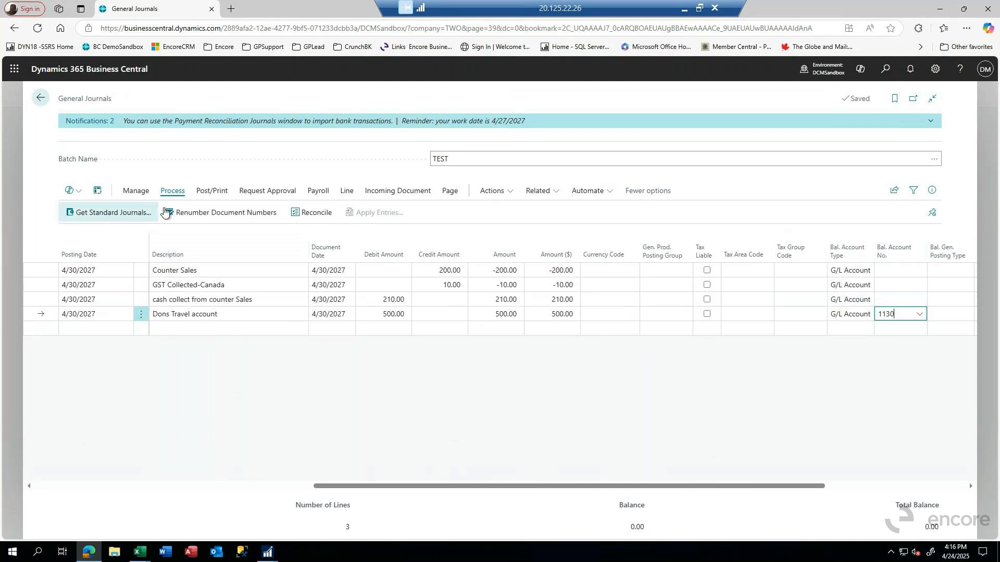
Step: Preview the journal posting, accepting the posting date after the working date, and open the related G/L entries
click(212, 193)
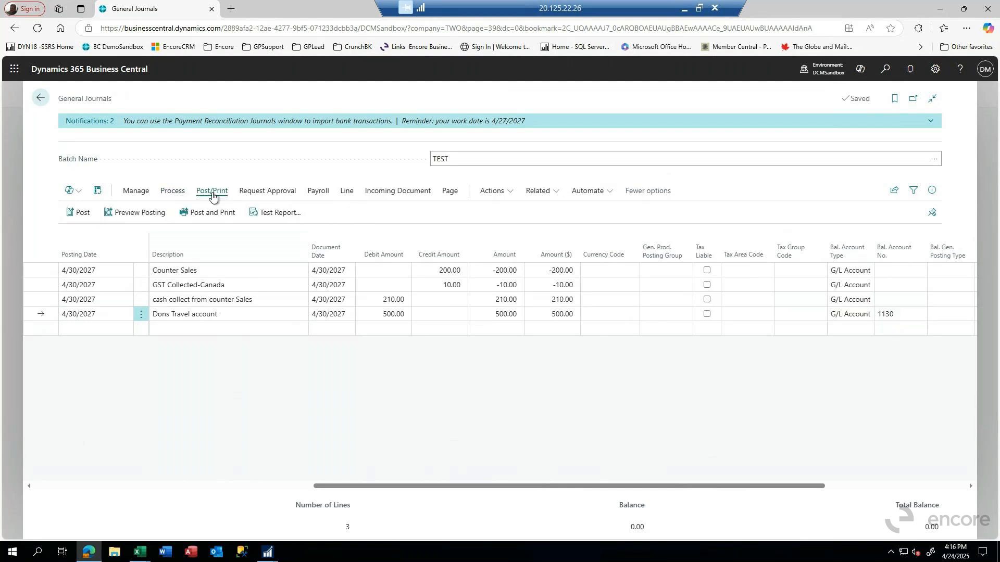
click(147, 218)
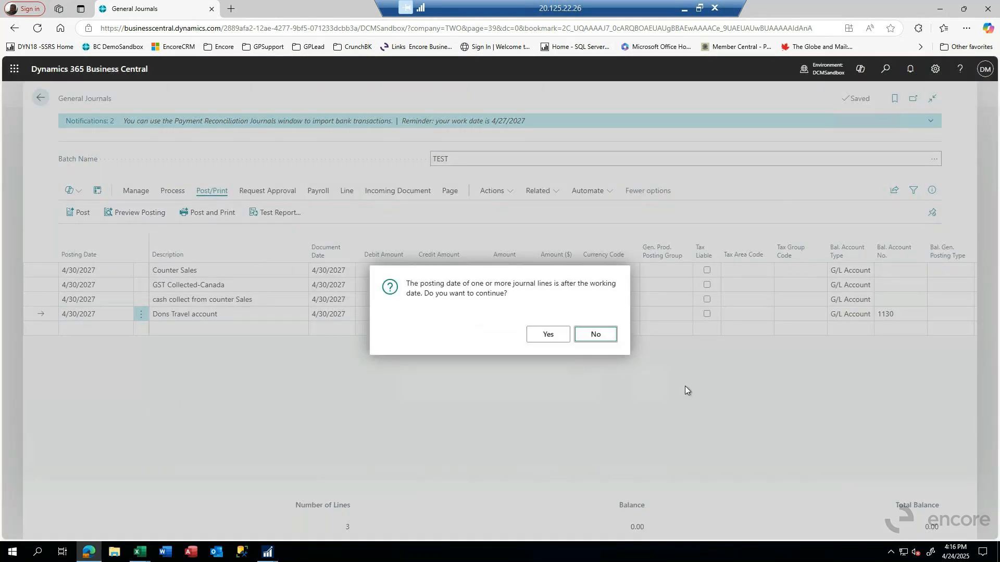
click(544, 334)
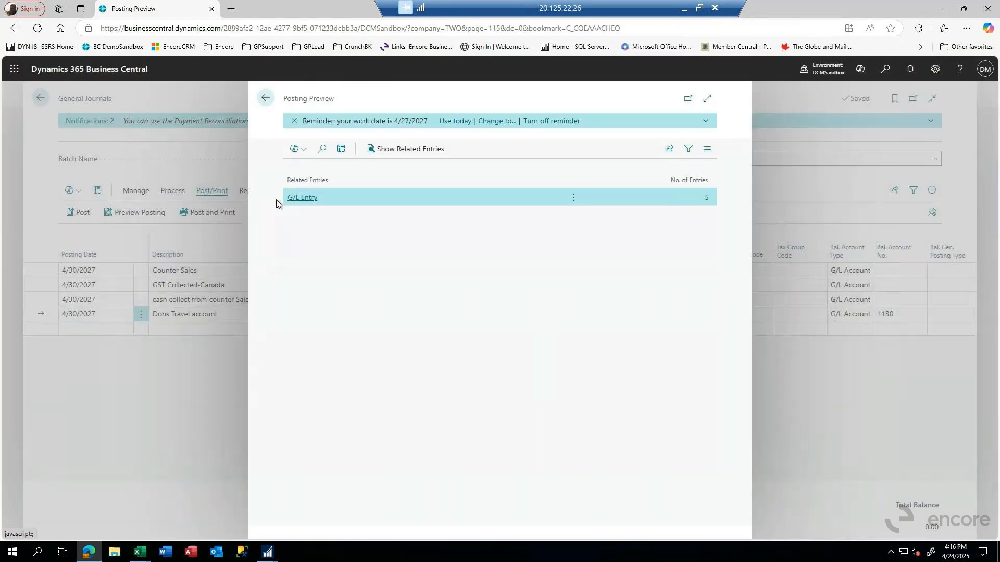
click(302, 198)
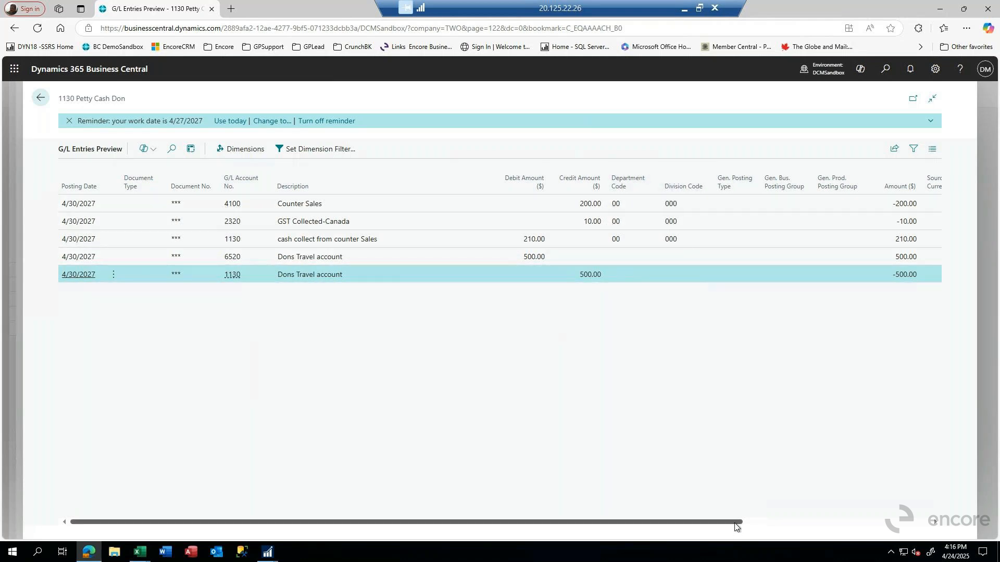
Step: Examine the balancing account numbers of the previewed G/L entries, then return to the general journal
drag(734, 526, 919, 525)
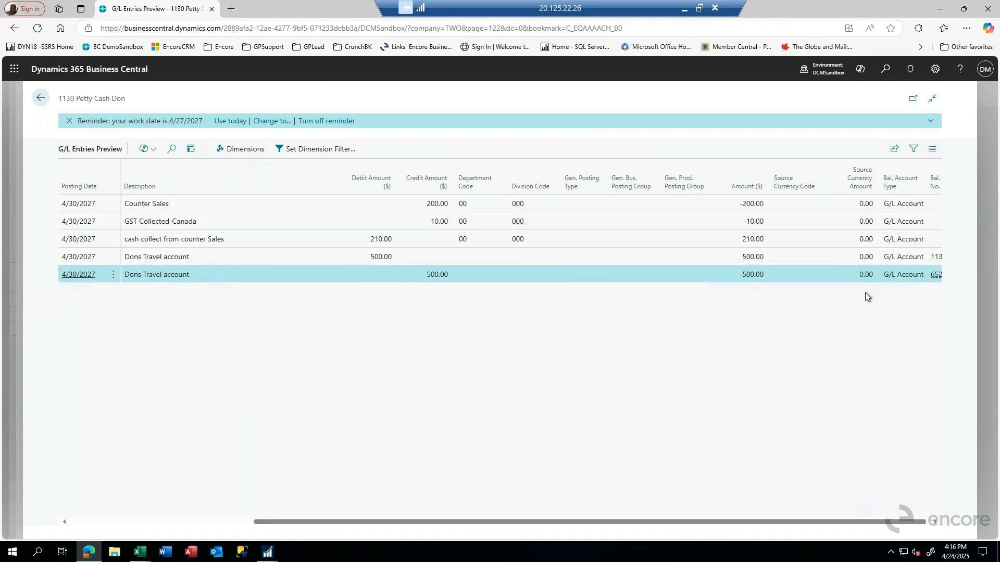
click(928, 523)
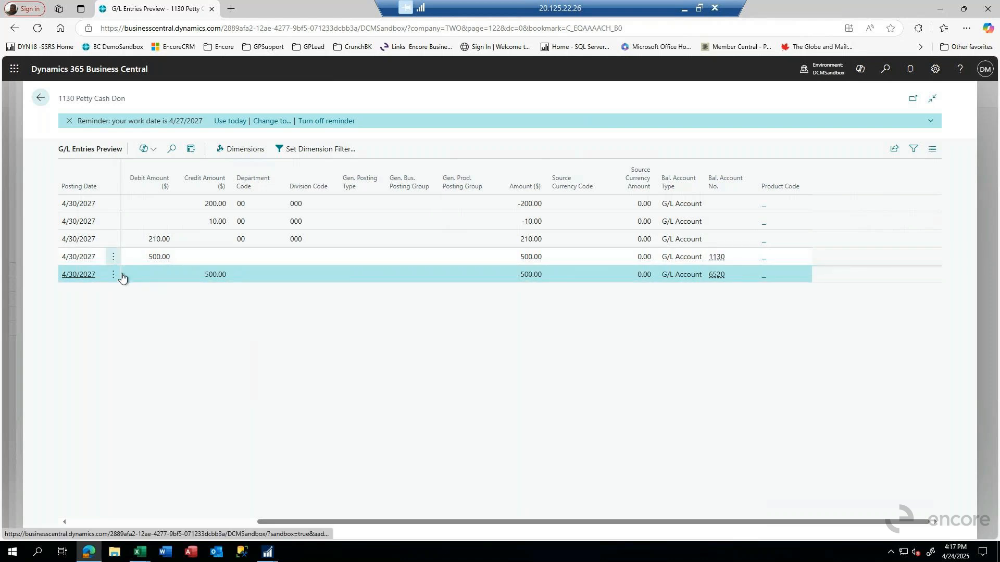
click(42, 98)
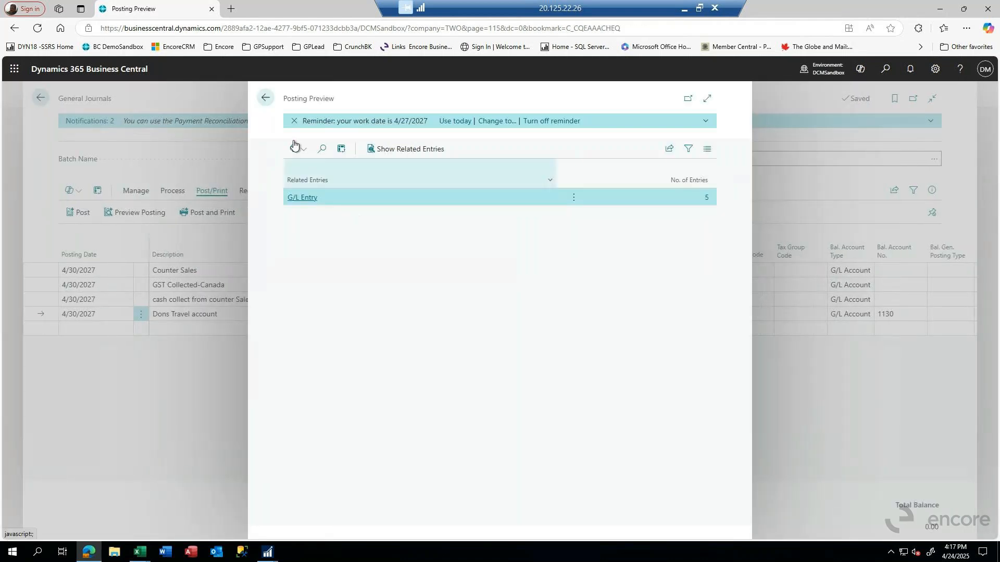
click(264, 98)
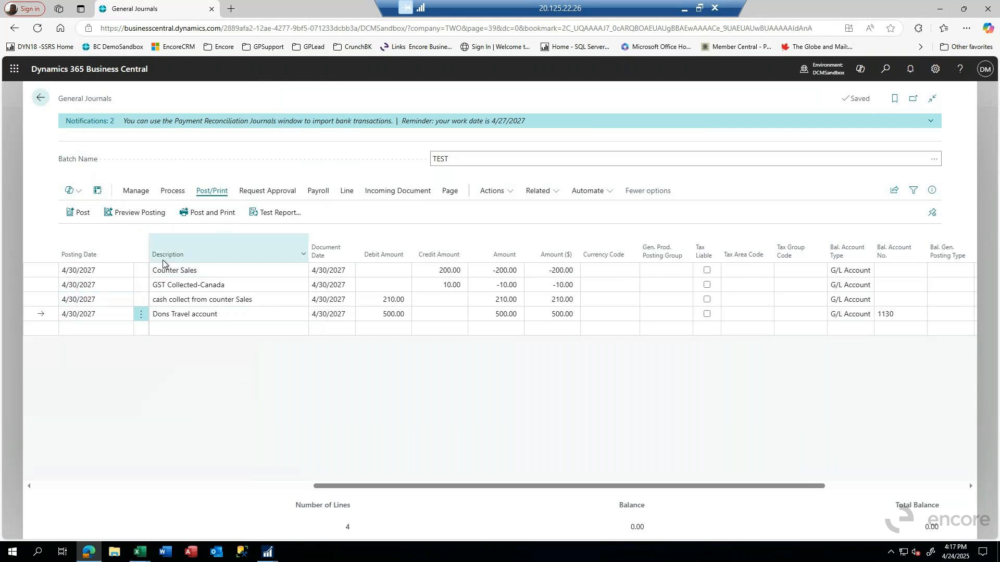
Step: Turn on multiple selection from the Counter Sales line and select all lines of the TEST journal
click(140, 273)
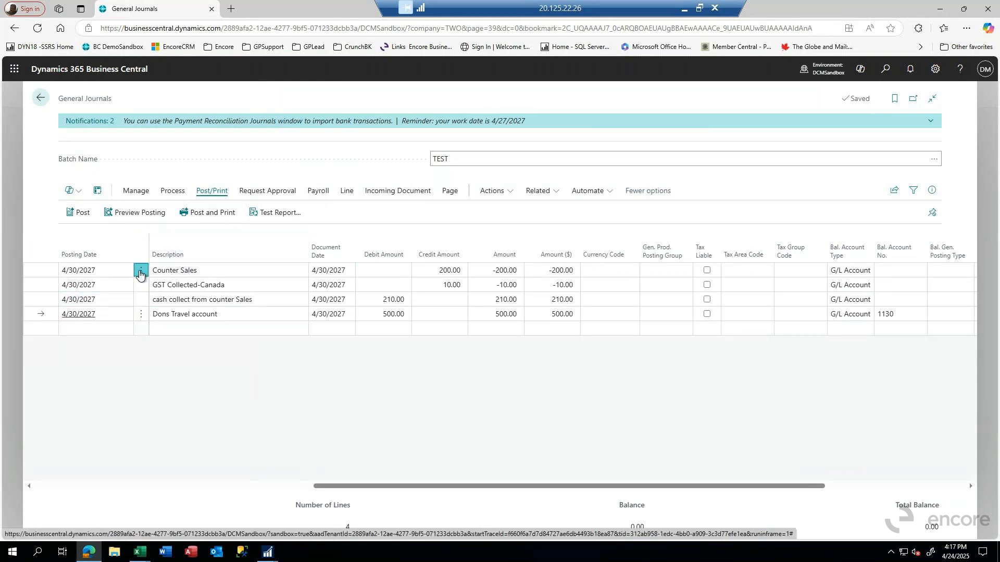
click(117, 328)
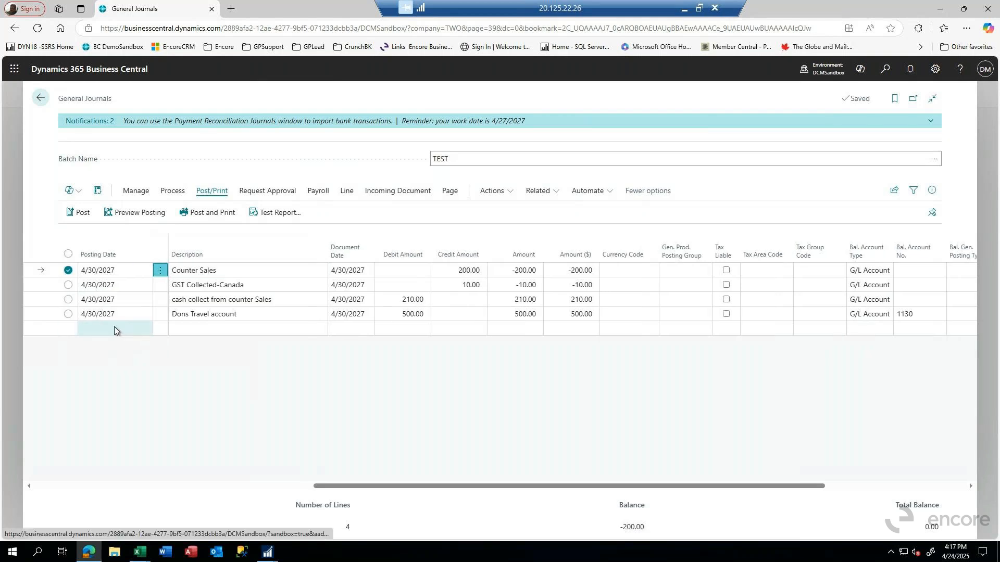
click(68, 254)
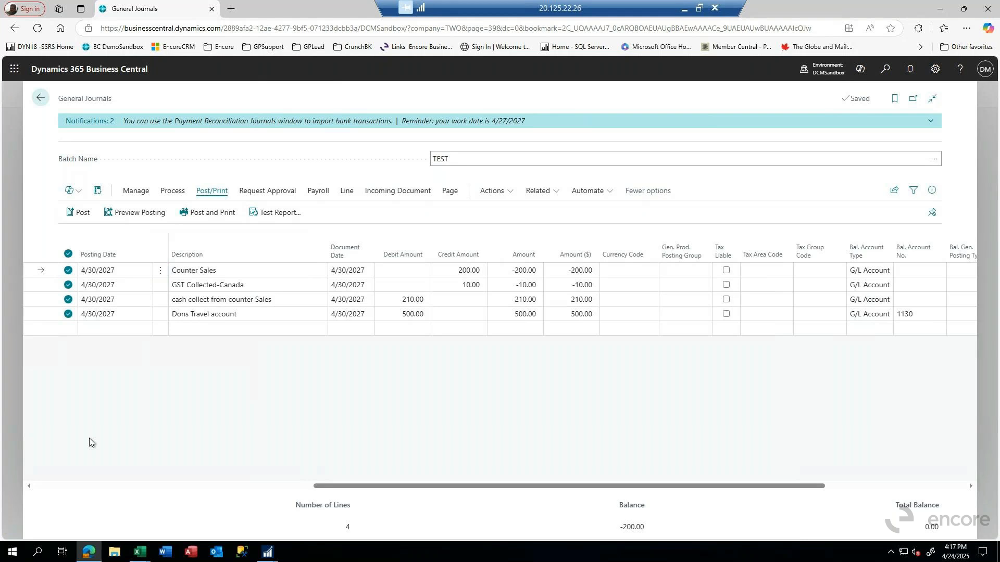
Step: Clear the multiple-line selection and make the travel line the current line
click(68, 300)
click(68, 285)
click(68, 270)
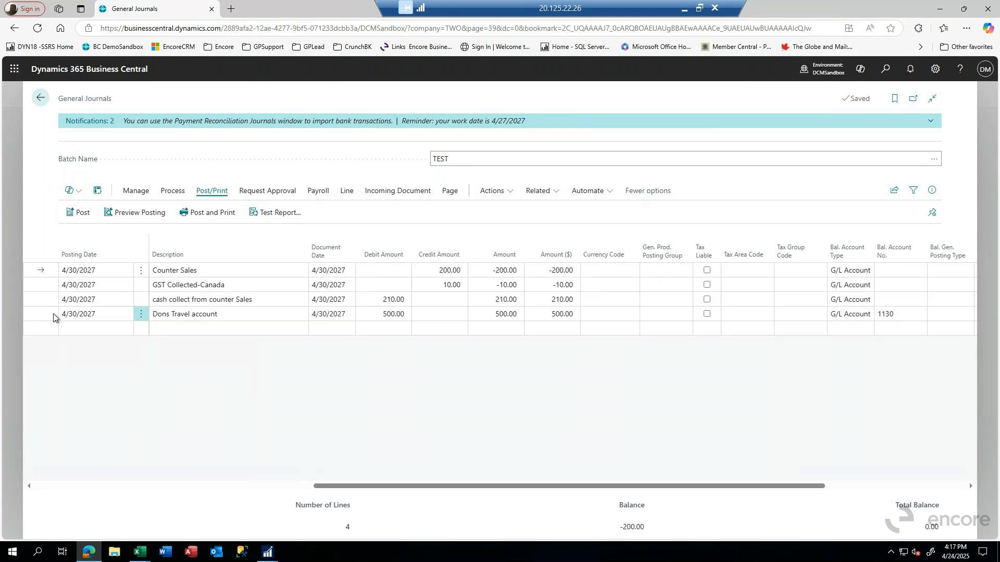
click(53, 316)
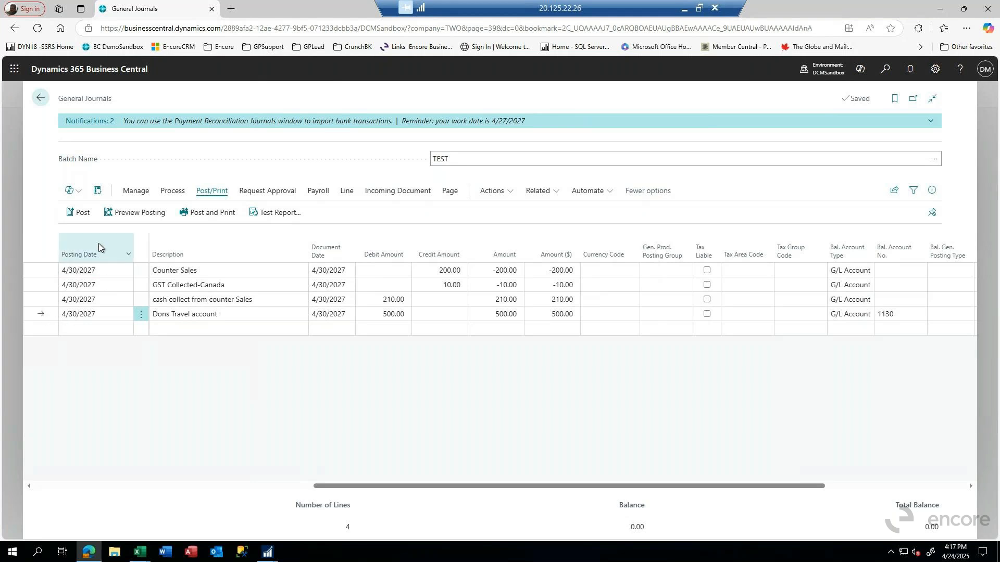